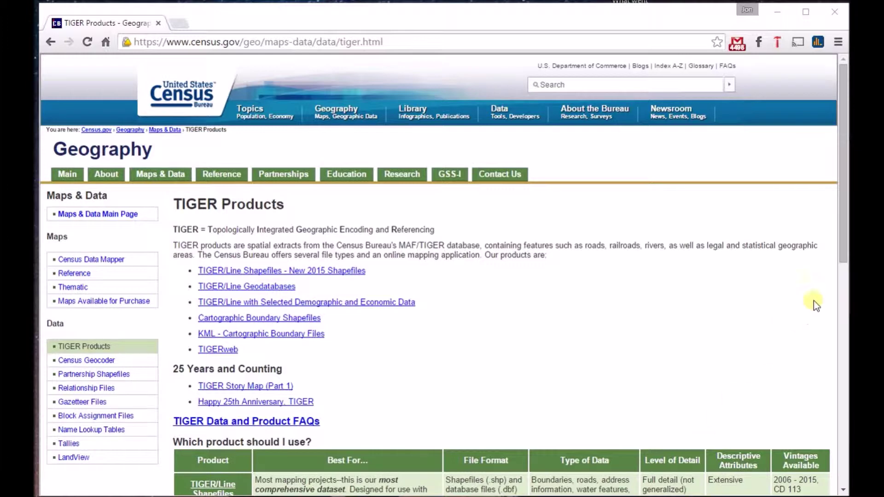
Scroll through the TIGER Products page and the 2010 Census Summary File 1 catalog page
left_click_drag(841, 250, 847, 377)
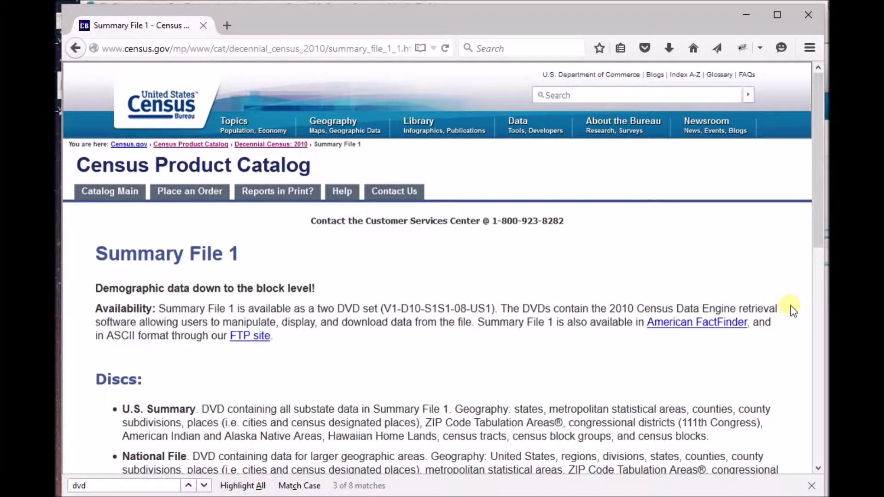
left_click_drag(821, 237, 822, 318)
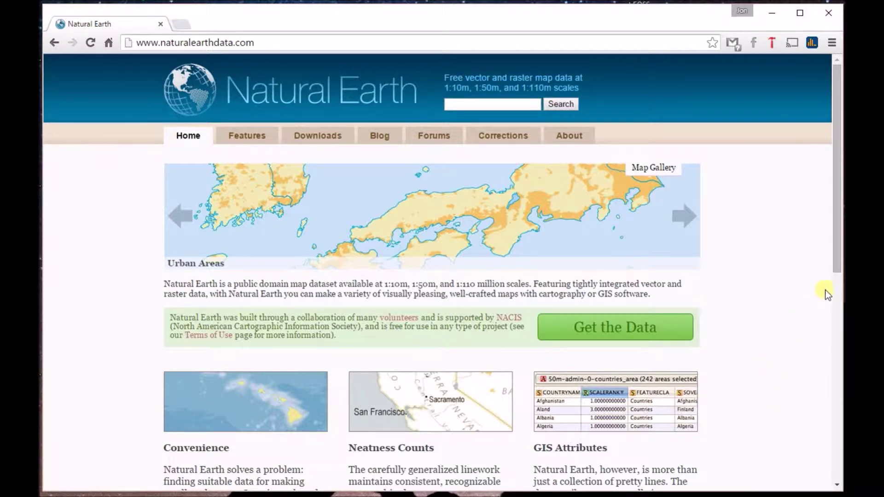
Browse the Natural Earth home and Features pages, then view the Downloads page's three data scales
left_click_drag(837, 268, 840, 351)
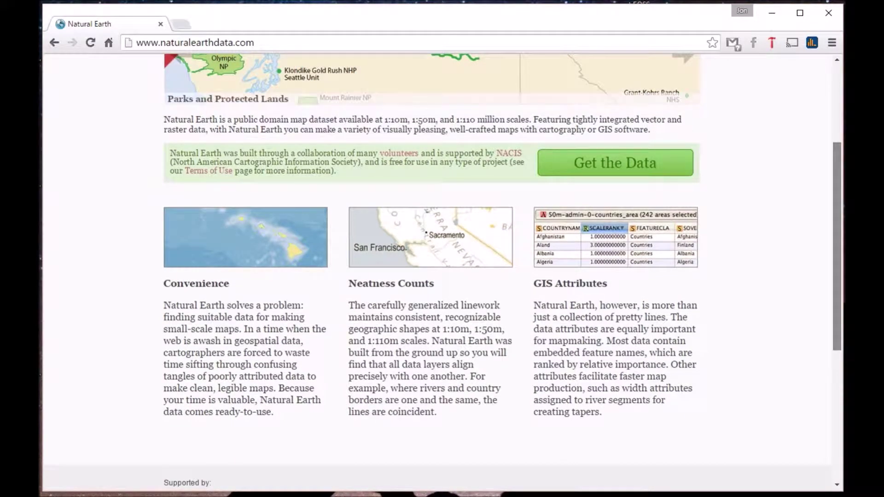
left_click_drag(840, 351, 835, 271)
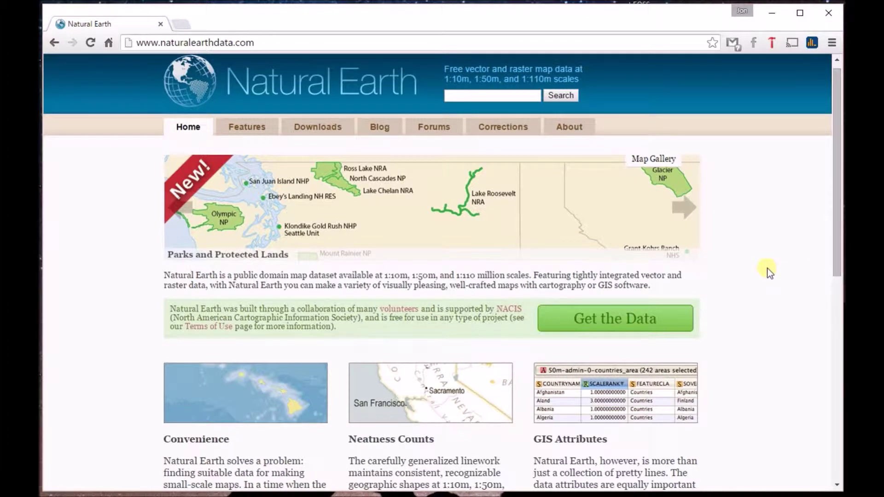
left_click(276, 134)
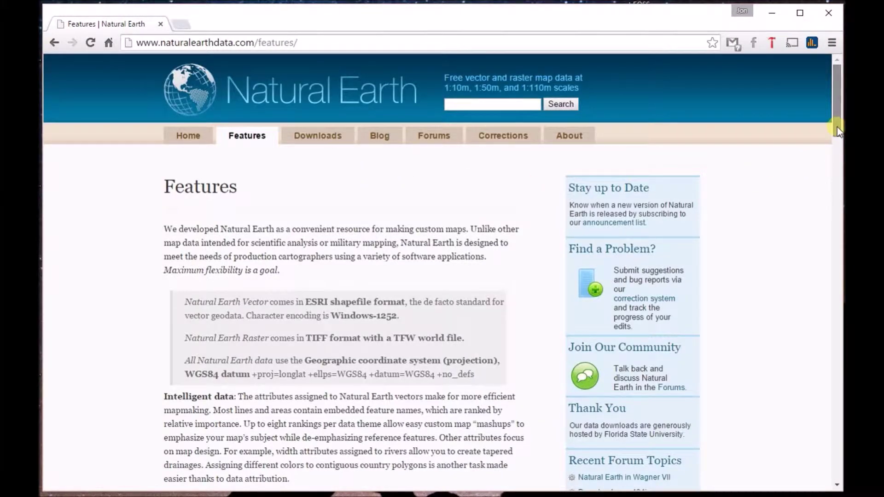
left_click_drag(837, 126, 837, 197)
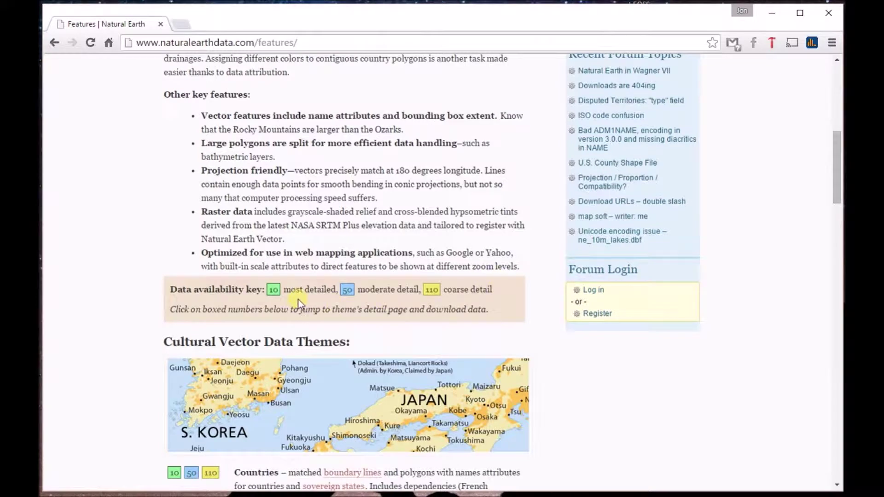
left_click_drag(839, 190, 792, 121)
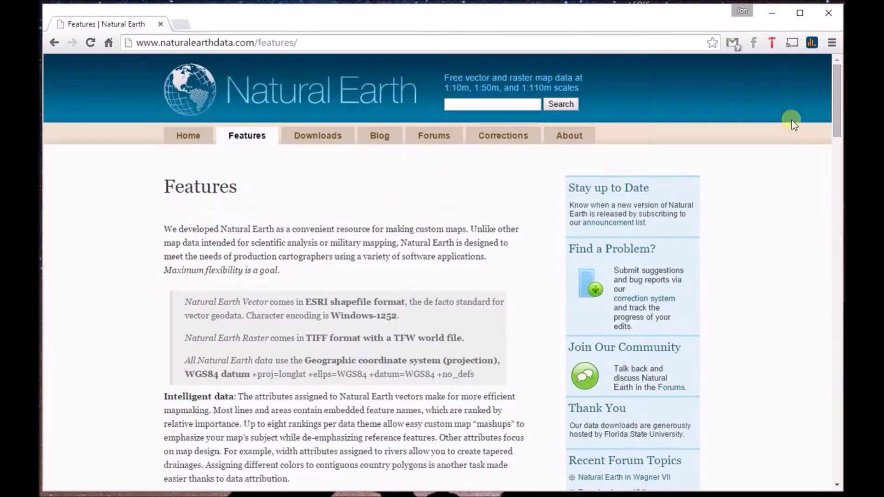
left_click(314, 139)
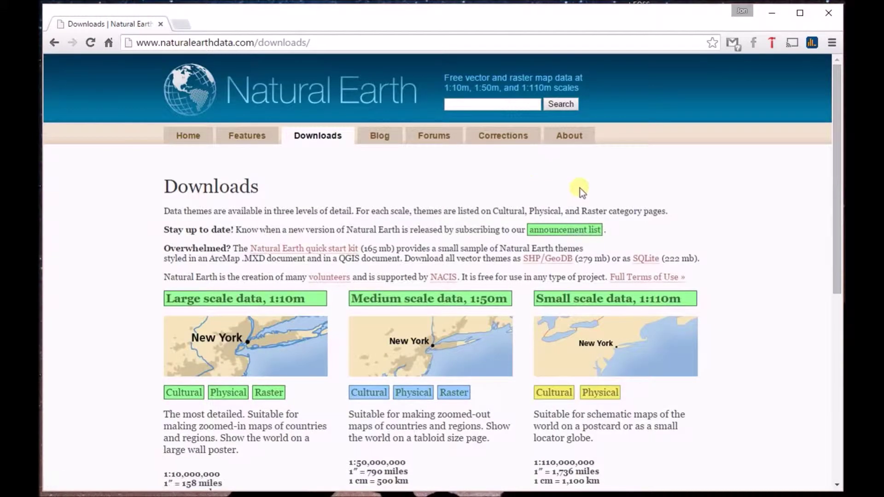
left_click_drag(830, 189, 827, 228)
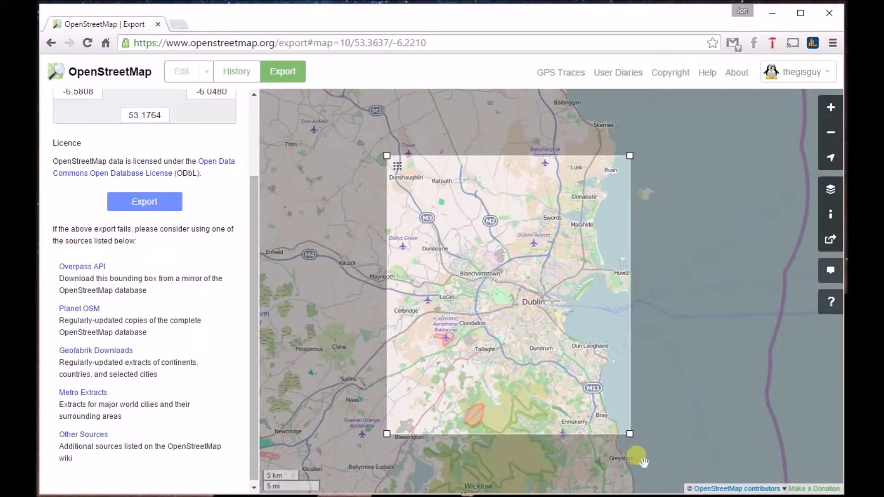
Export the OpenStreetMap data inside the Dublin bounding box
scroll(522, 321, "up", 1)
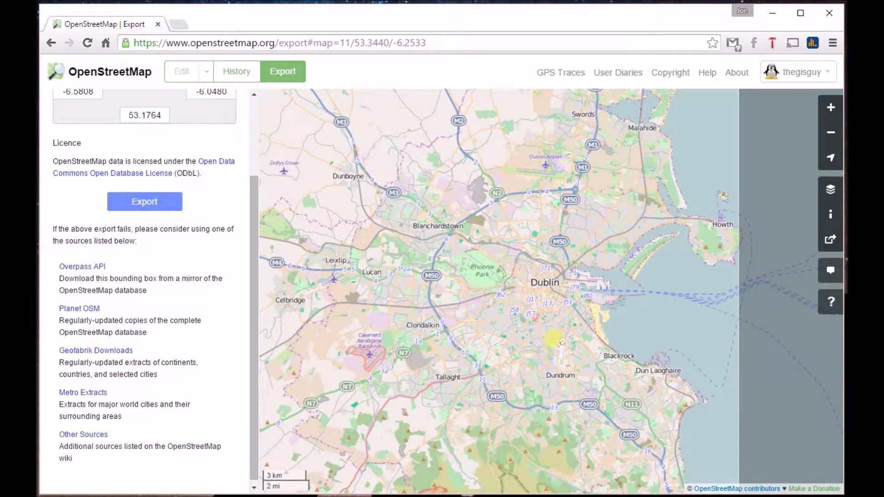
scroll(561, 343, "down", 1)
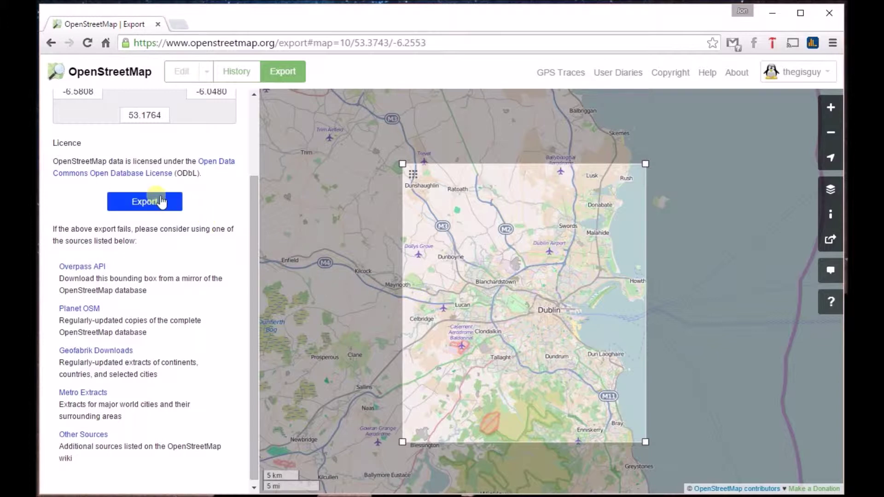
left_click(160, 202)
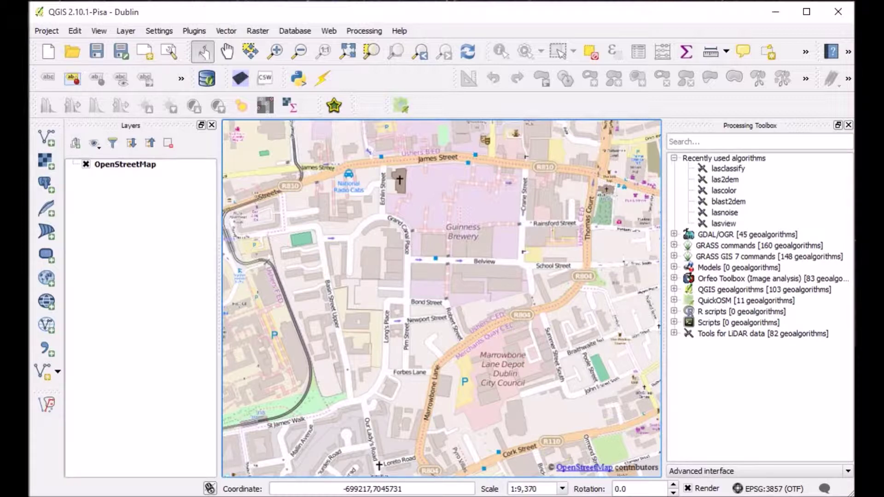
Run a QuickOSM query with key 'building' over the map canvas extent to add Dublin building footprints
left_click(399, 107)
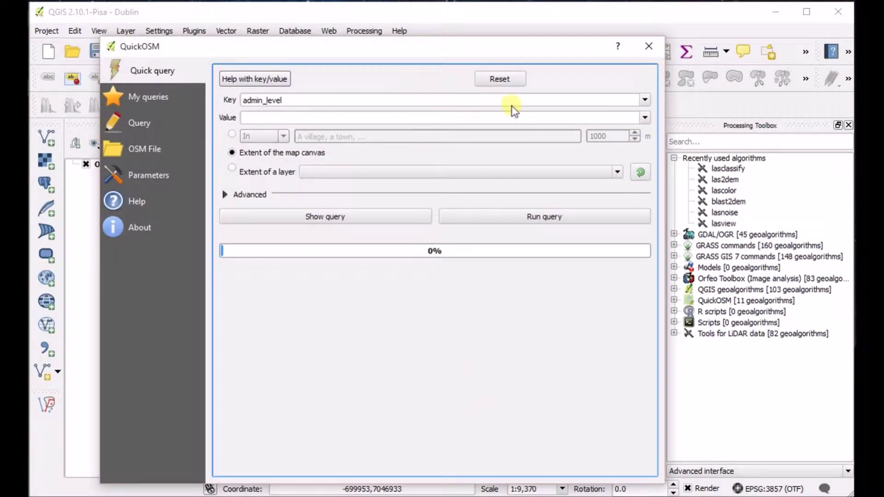
left_click(644, 99)
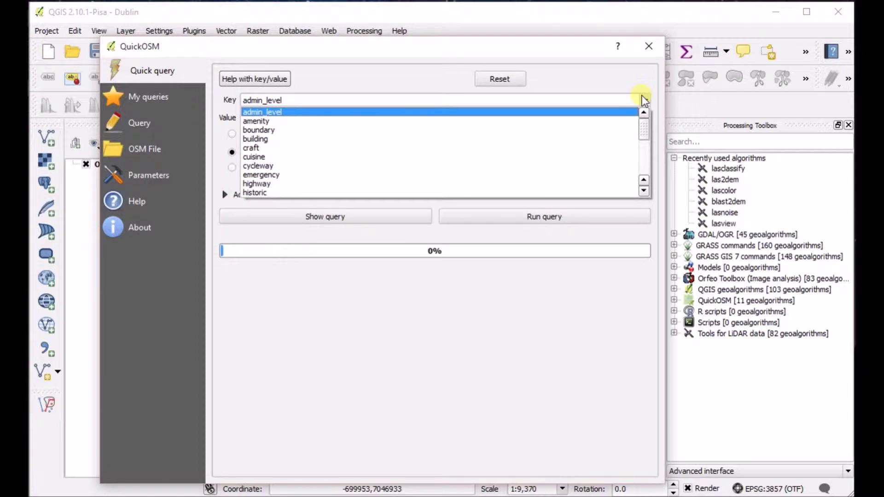
left_click(609, 139)
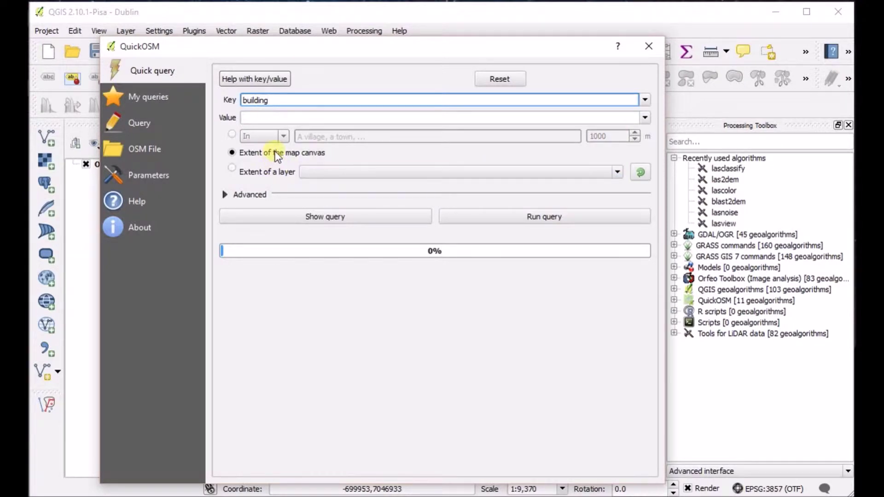
left_click(494, 221)
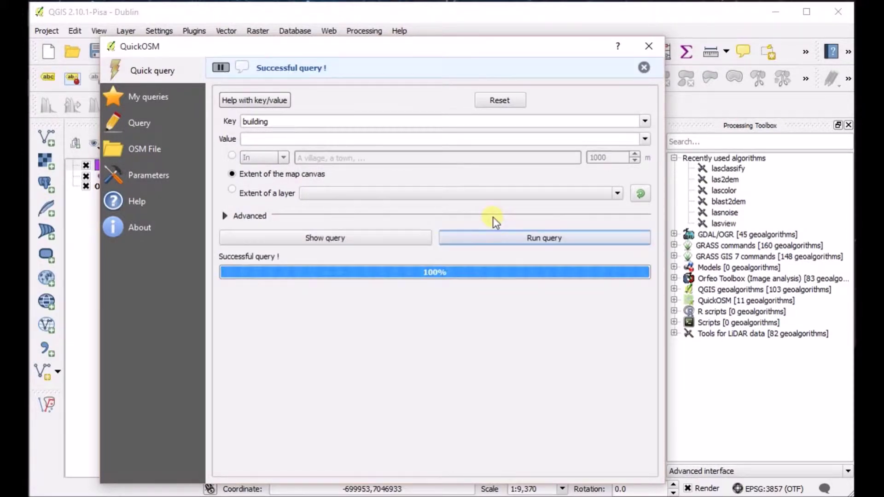
left_click(650, 44)
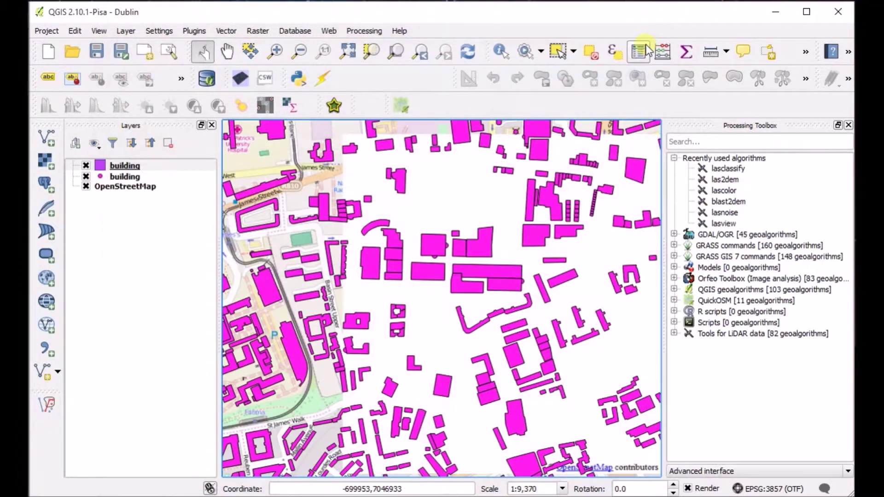
left_click_drag(394, 303, 392, 296)
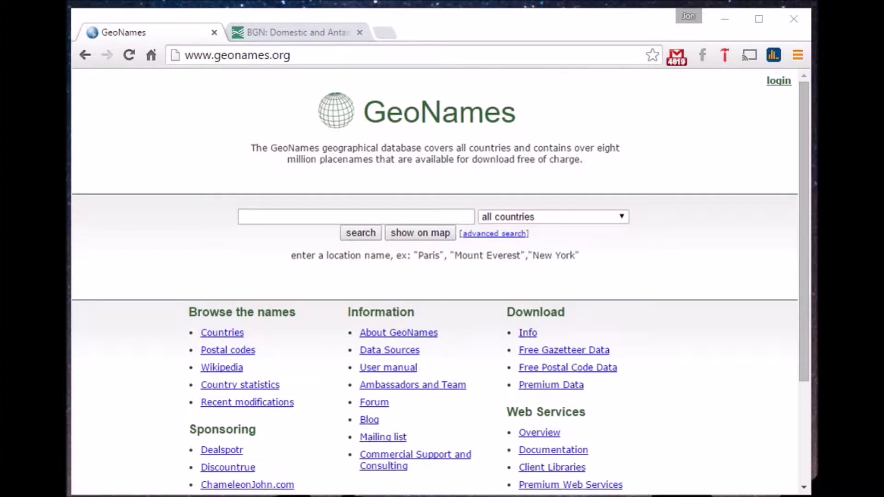
left_click_drag(799, 348, 801, 361)
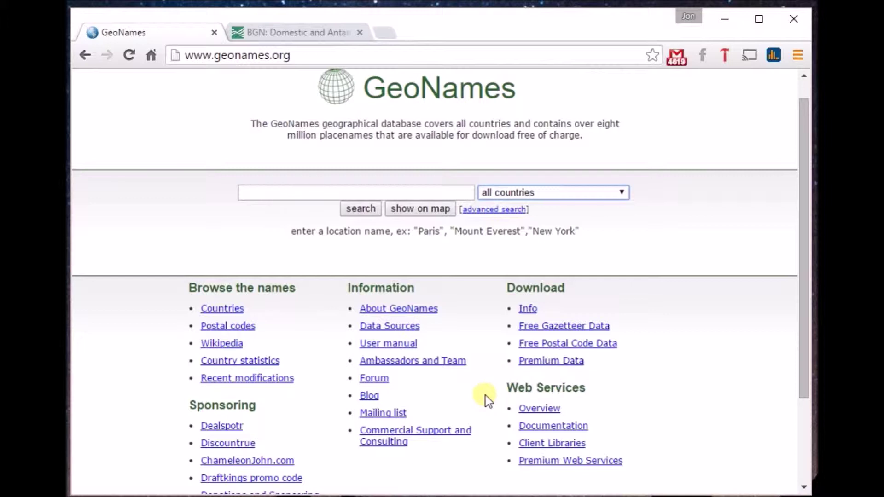
left_click(414, 327)
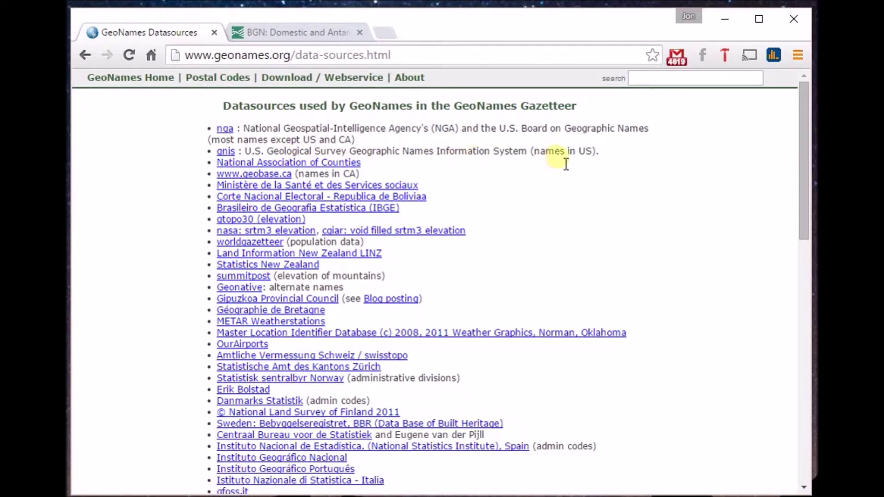
mouse_move(801, 174)
left_mouse_down()
mouse_move(799, 386)
mouse_move(799, 174)
left_mouse_up()
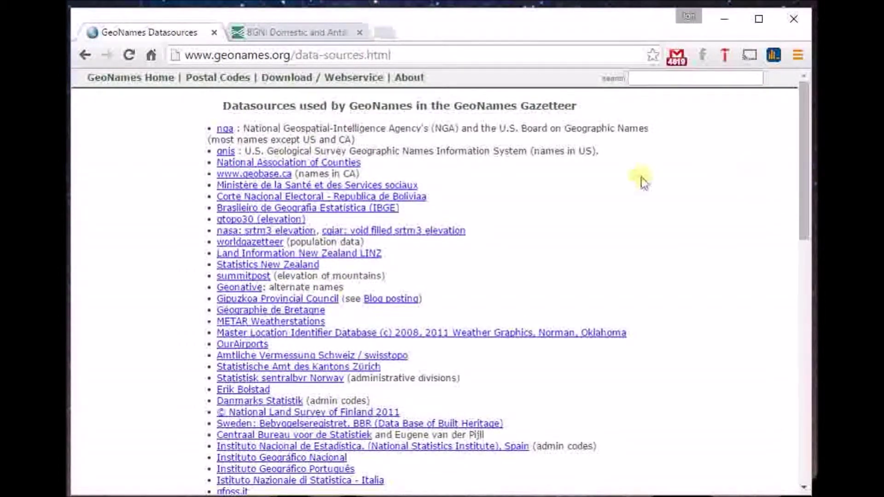
left_click(85, 55)
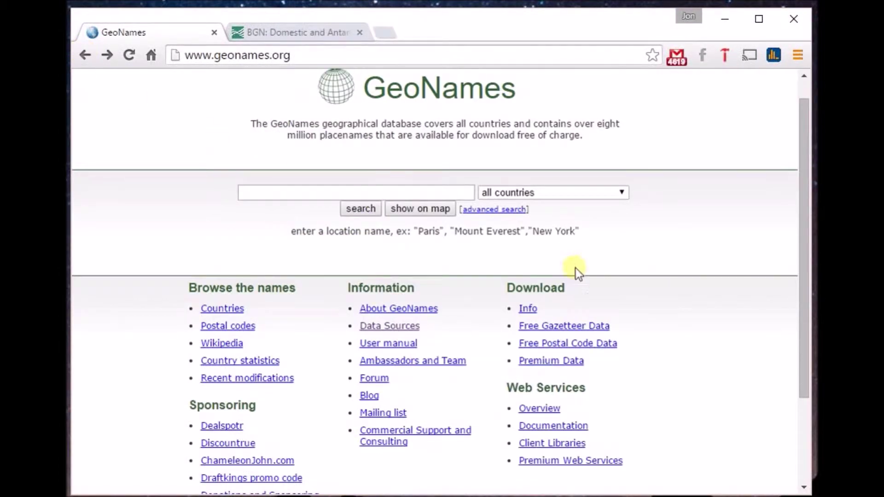
Read through the GeoNames download files readme
left_click(530, 308)
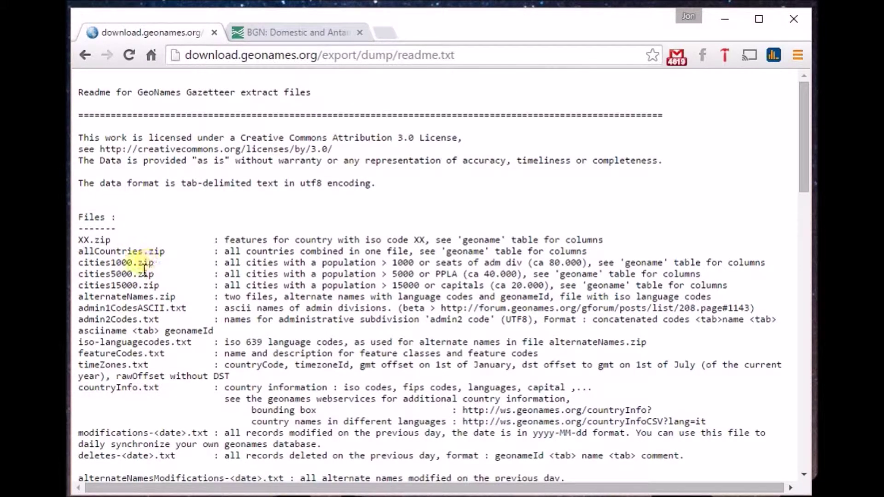
left_click_drag(801, 160, 804, 253)
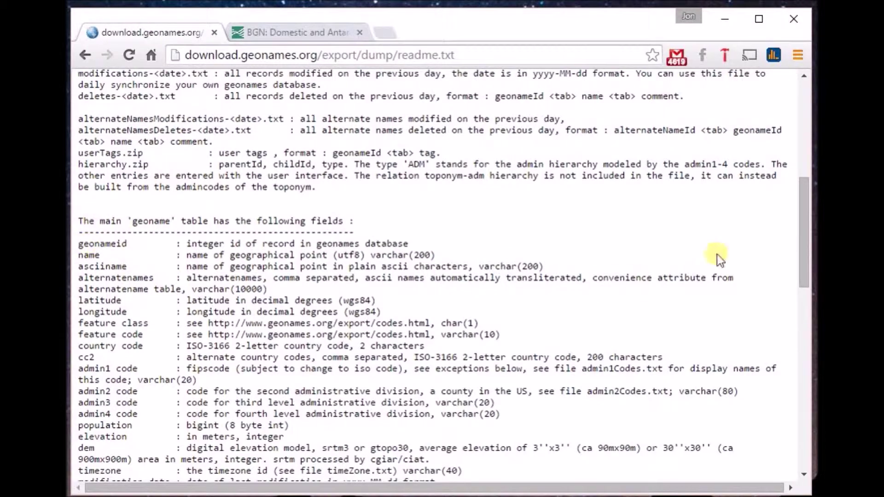
left_click_drag(804, 229, 800, 368)
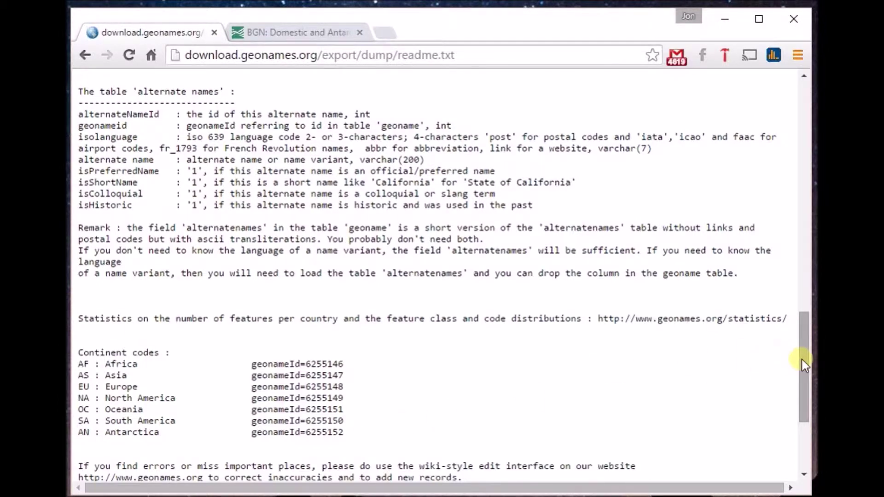
left_click_drag(803, 359, 787, 119)
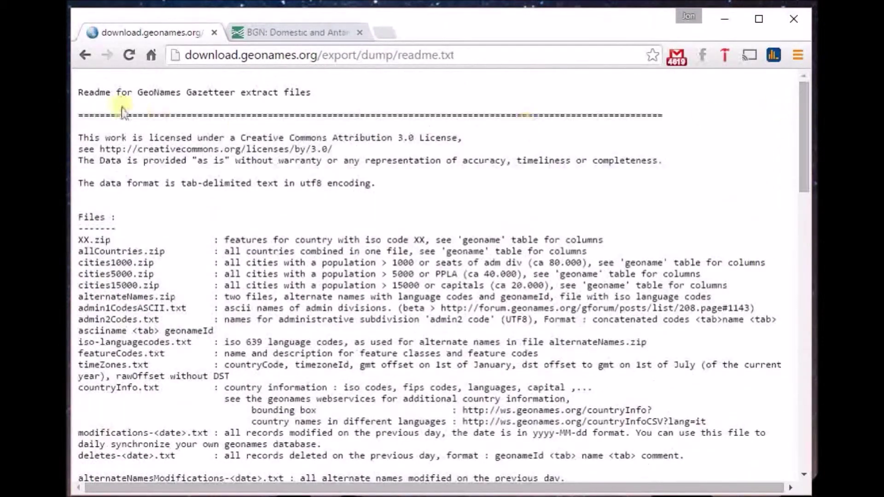
Return to the GeoNames home page, view the Web Services overview, then switch to the BGN download tab
left_click(85, 55)
left_click(548, 409)
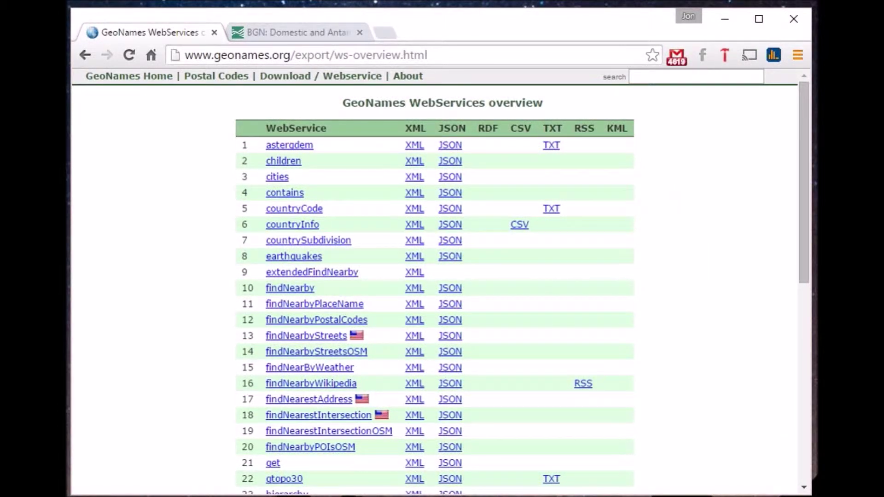
key("ctrl+Tab")
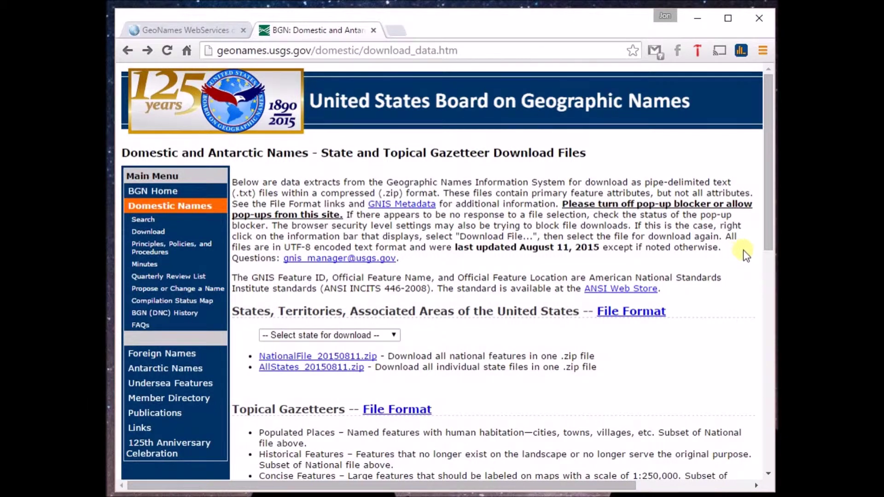
left_click_drag(769, 225, 771, 250)
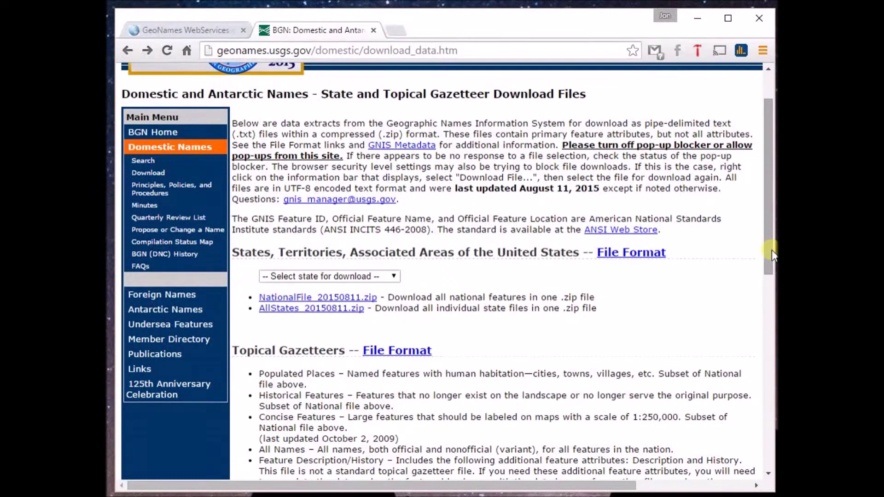
left_click(393, 276)
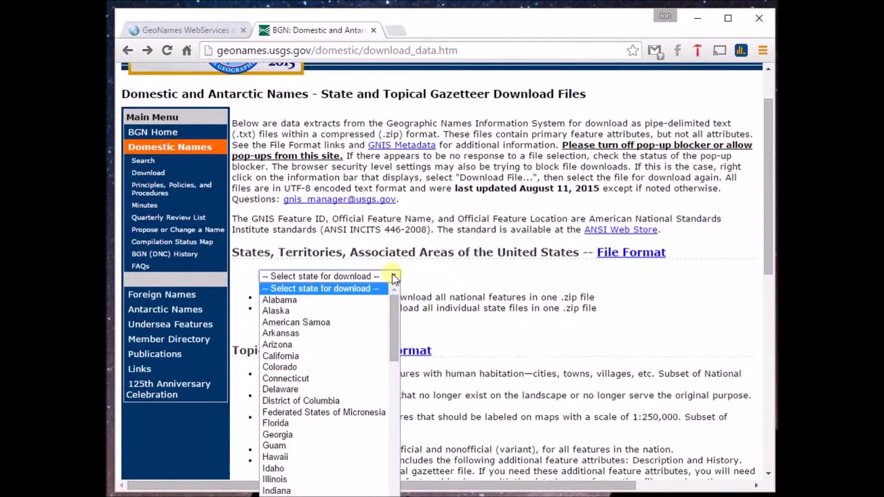
left_click(394, 278)
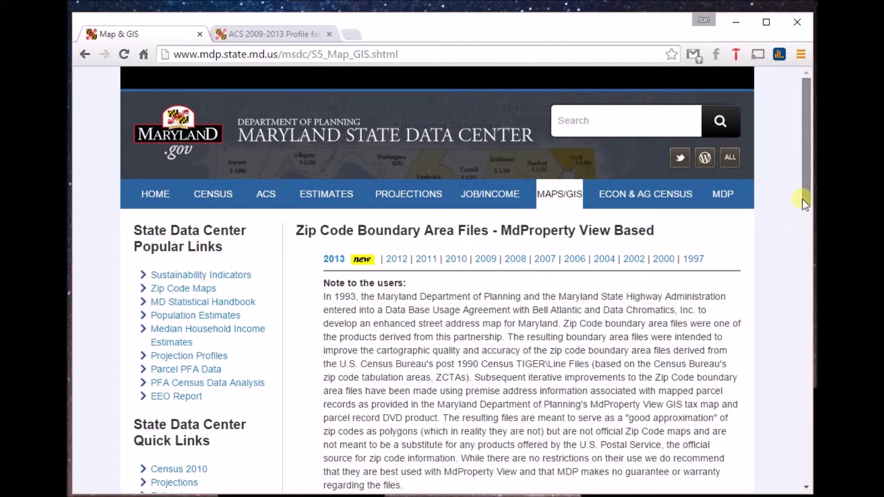
Open the 'ACS 2009-2013 Profile' census tract page on the Maryland site, then minimize the browser
left_click_drag(803, 201, 805, 232)
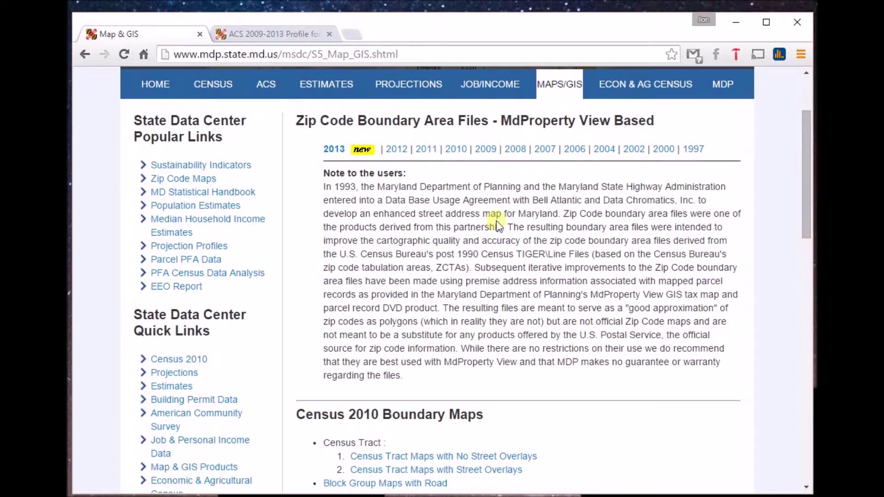
left_click(276, 33)
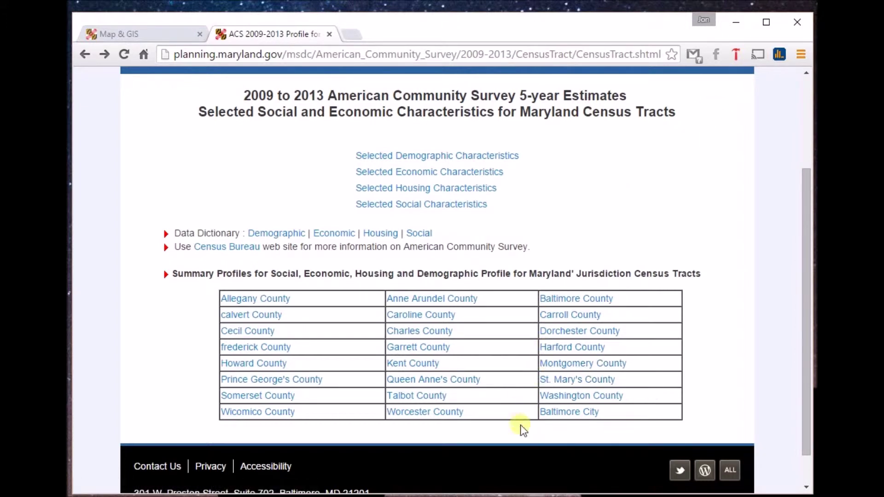
left_click(737, 23)
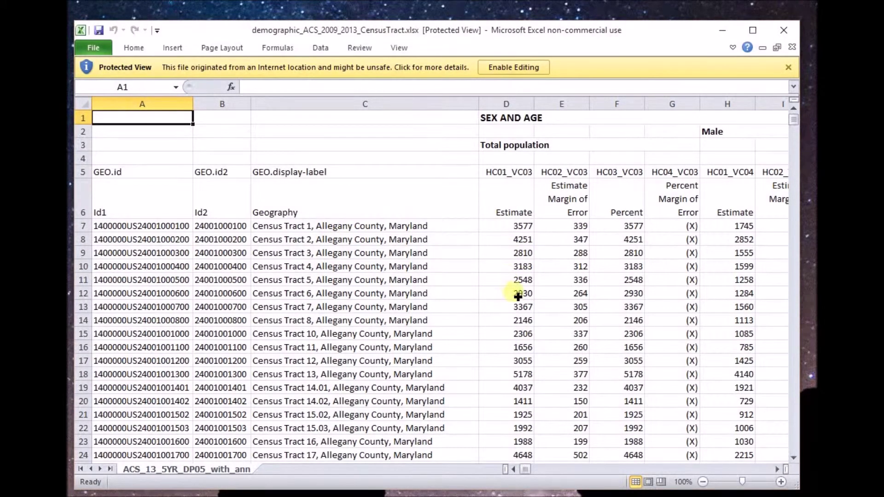
Browse the columns of demographic_ACS_2009_2013_CensusTract.xlsx with the horizontal scrollbar
mouse_move(525, 470)
left_mouse_down()
mouse_move(571, 469)
mouse_move(514, 472)
left_mouse_up()
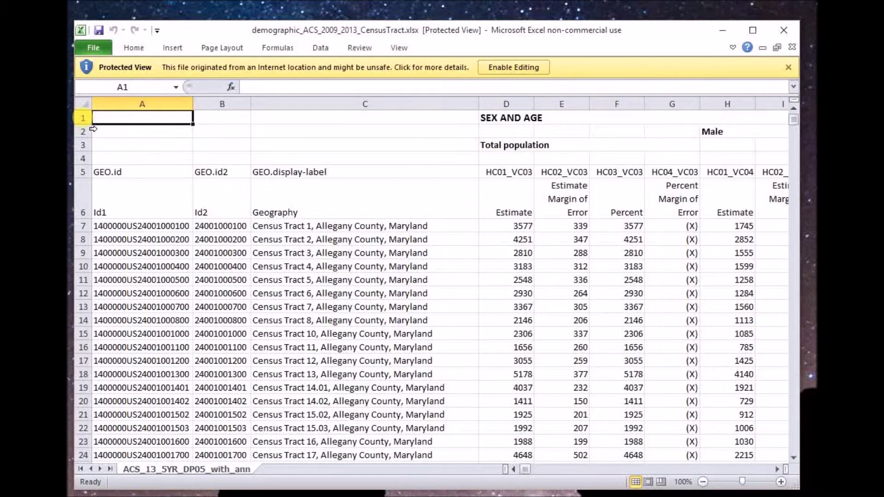